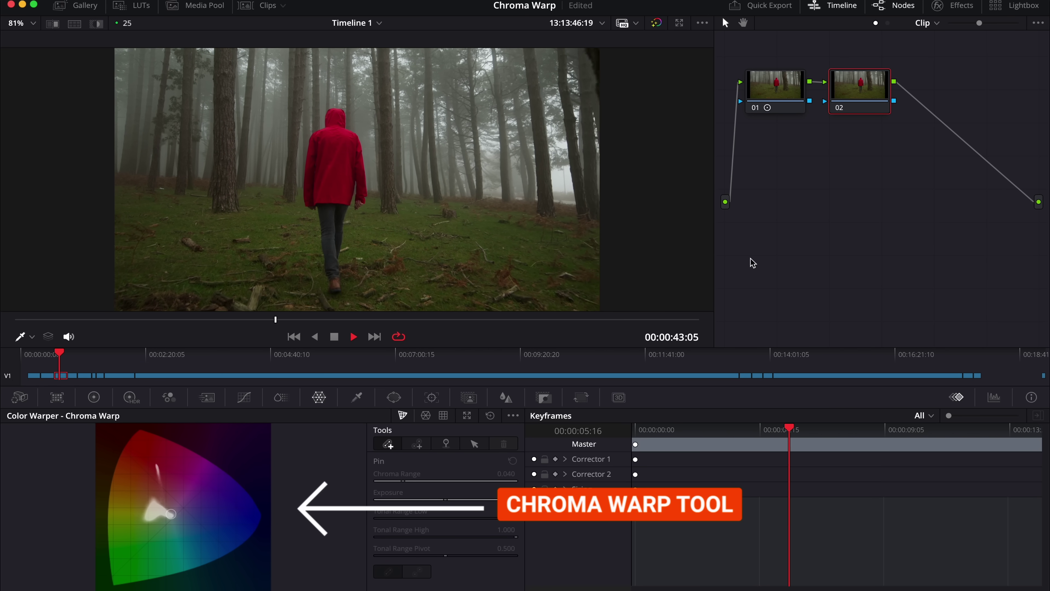
# - Stop the forest clip at 00:00:40:14 as the red-jacketed walker passes the large tree
pyautogui.press('space')
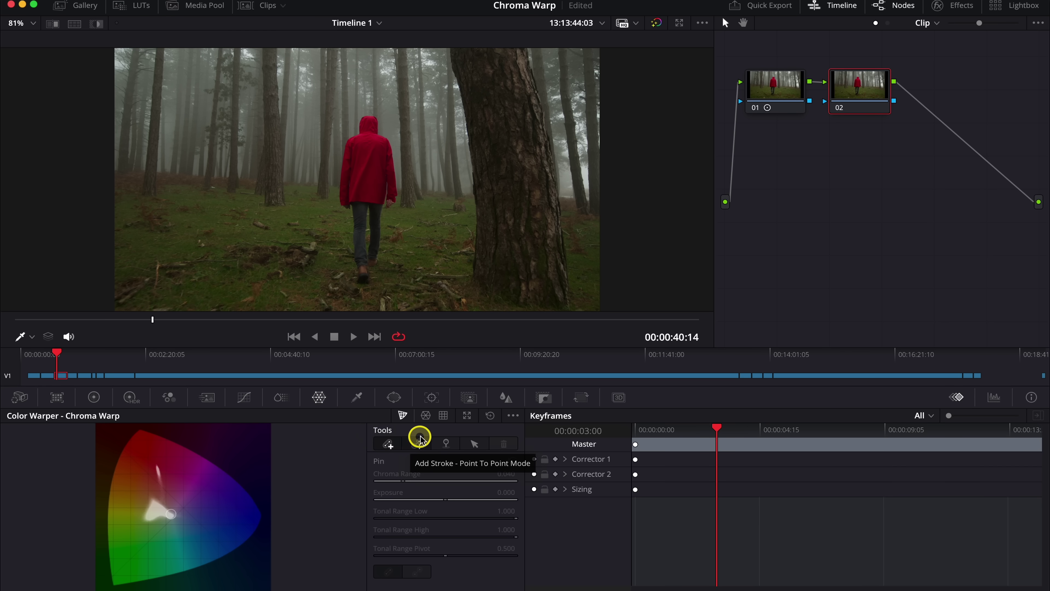
# - Switch the Color Warper from Hue-Saturation to Chroma-Luma mode to show its two grids
pyautogui.click(428, 419)
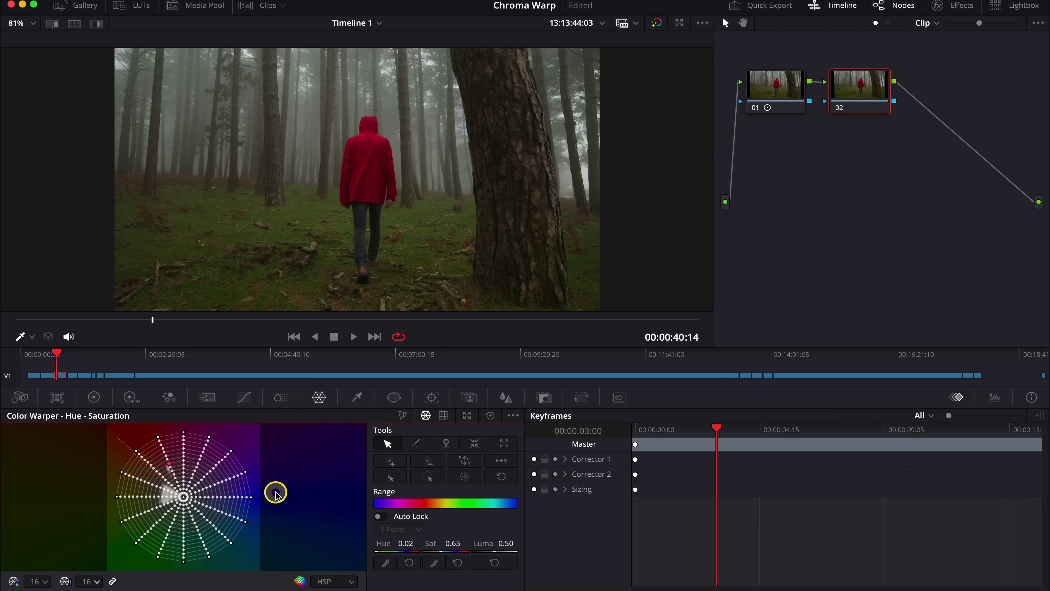
pyautogui.click(445, 416)
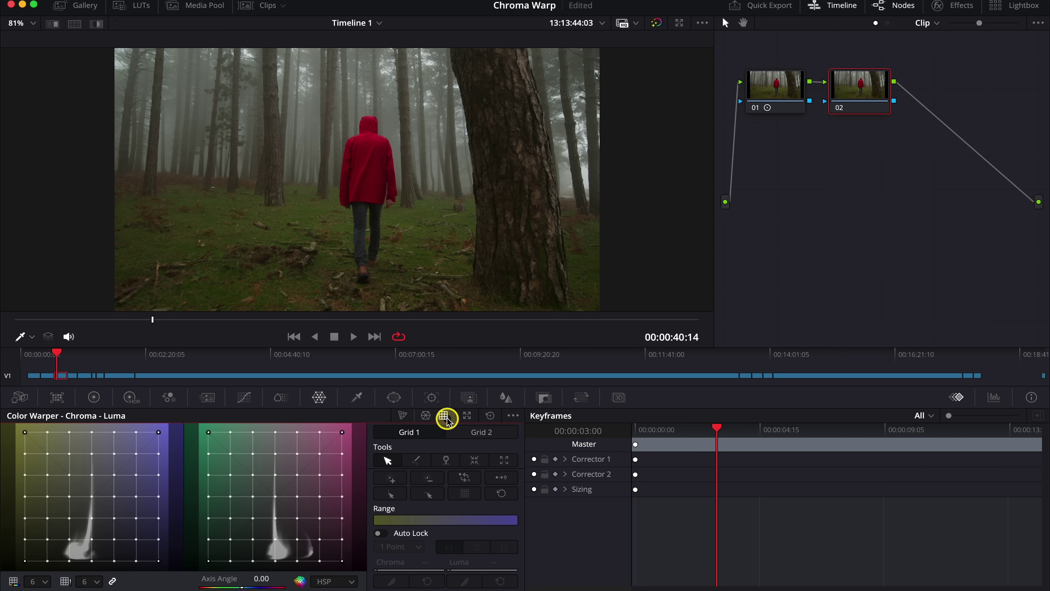
# - Set the Hue-Saturation mesh to 8 points and pull the jacket's red point to Hue 0.98, Sat 1.09
pyautogui.click(427, 418)
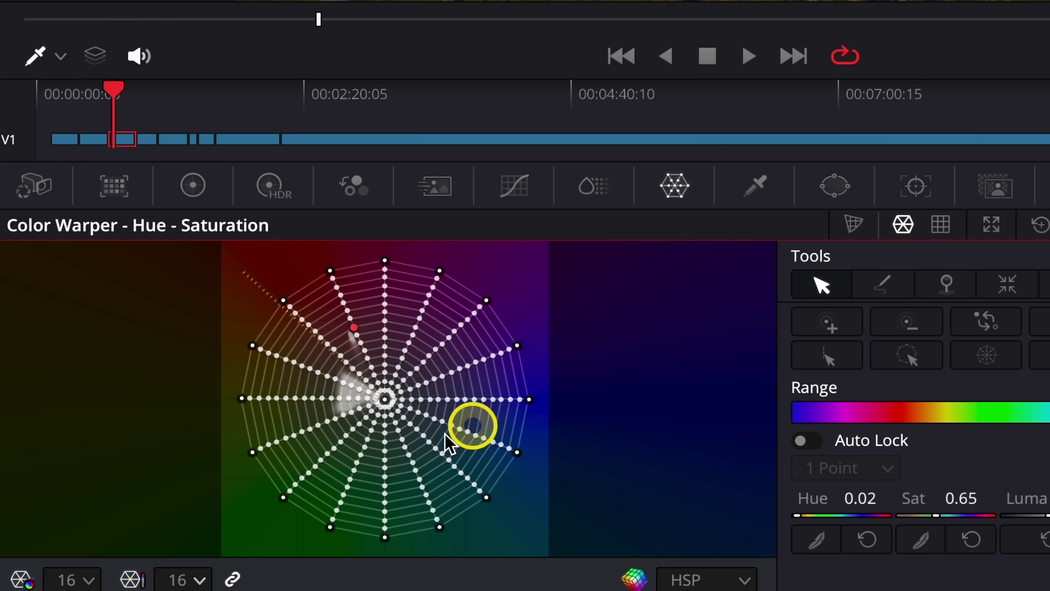
pyautogui.click(200, 580)
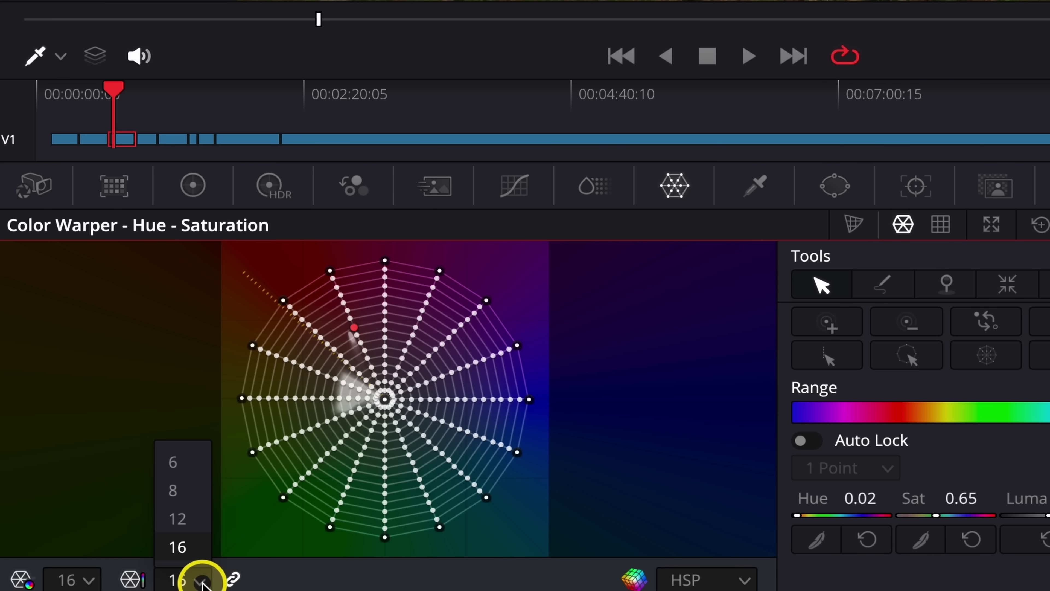
pyautogui.click(197, 463)
pyautogui.click(89, 581)
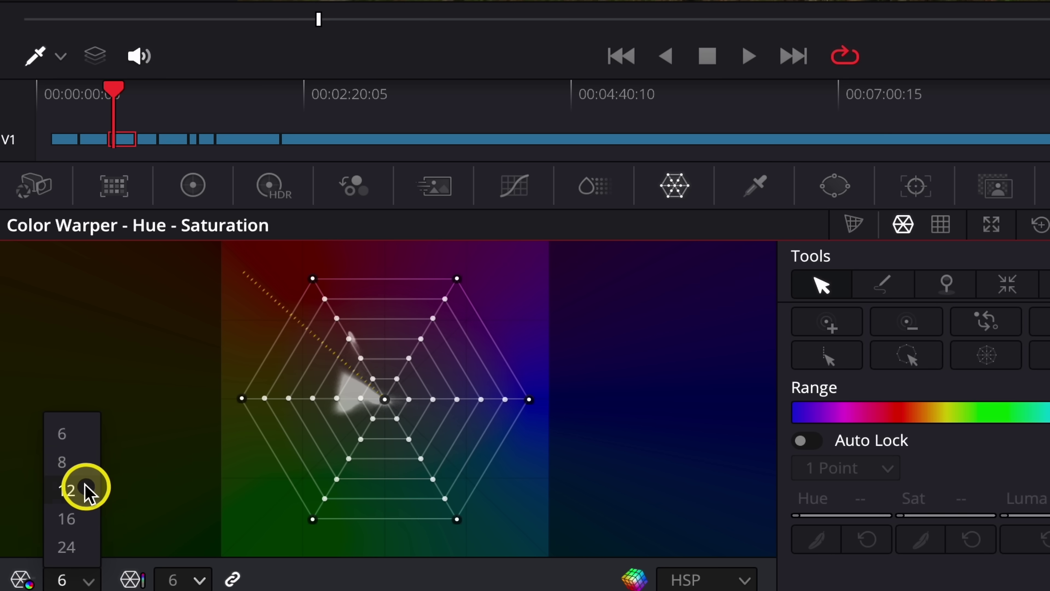
pyautogui.click(77, 471)
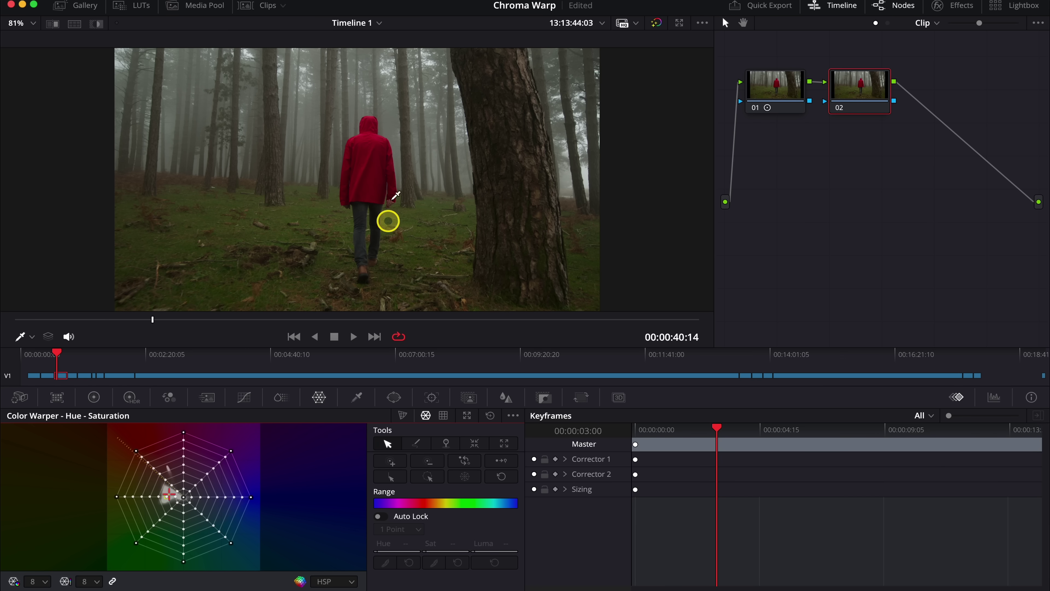
pyautogui.click(374, 170)
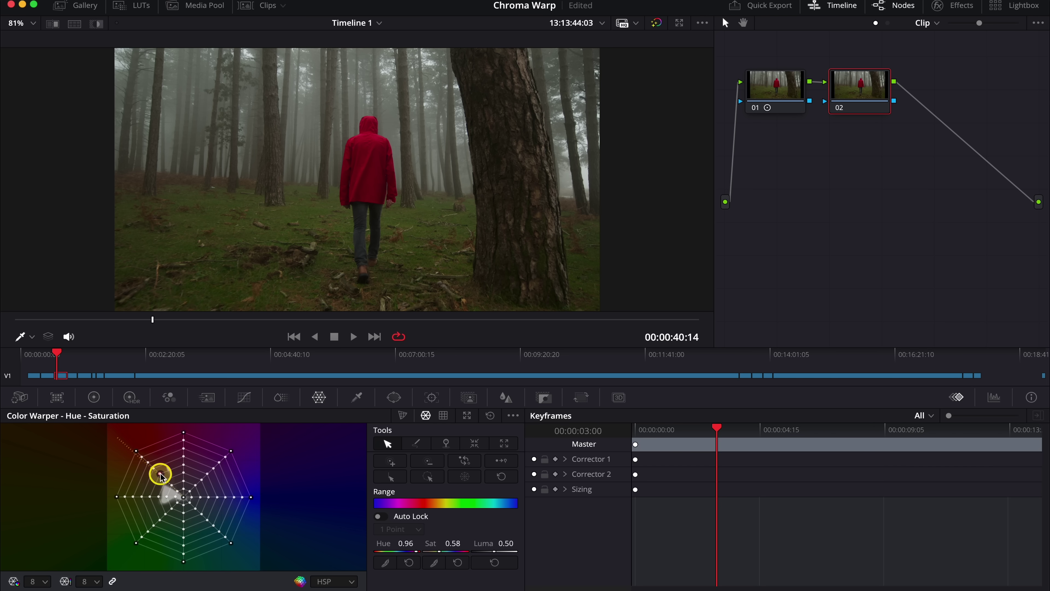
pyautogui.moveTo(161, 477); pyautogui.dragTo(145, 450)
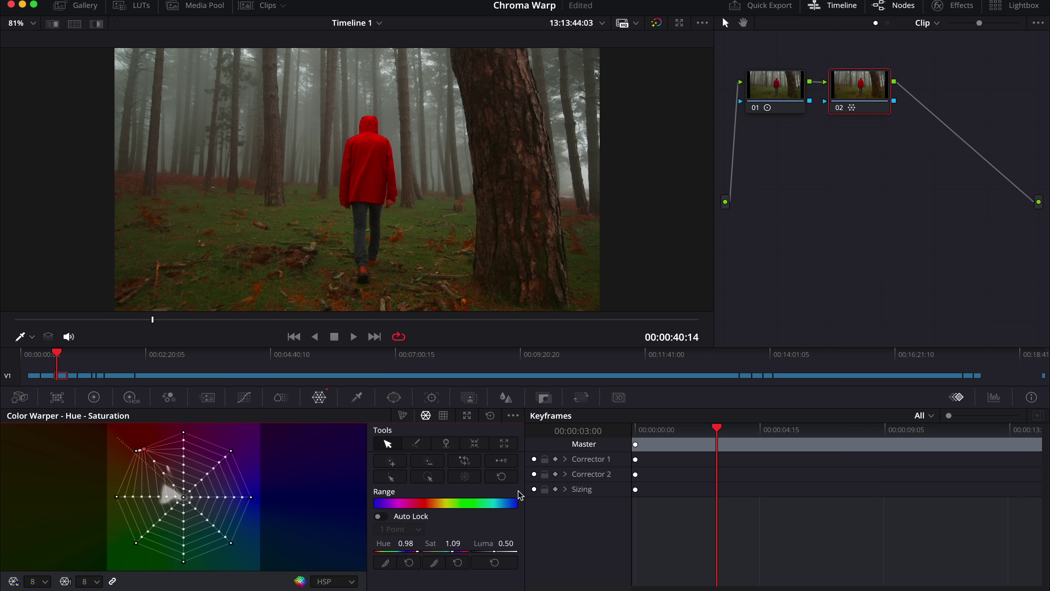
# - Reset all Color Warper changes, switch to Chroma Warp, and add a warp point from the jacket's red
pyautogui.click(492, 416)
pyautogui.click(402, 415)
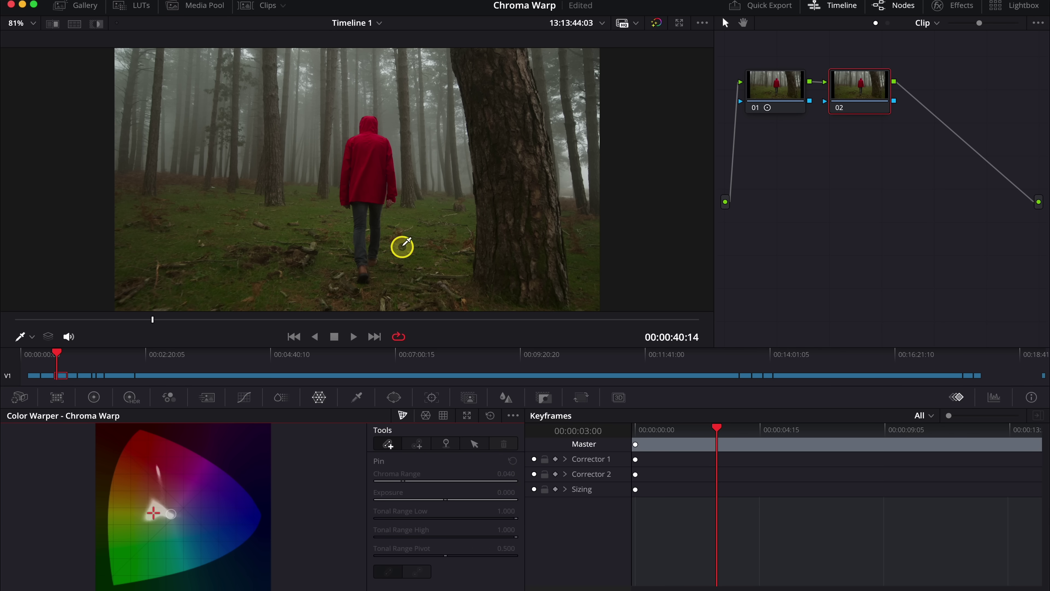
pyautogui.click(374, 138)
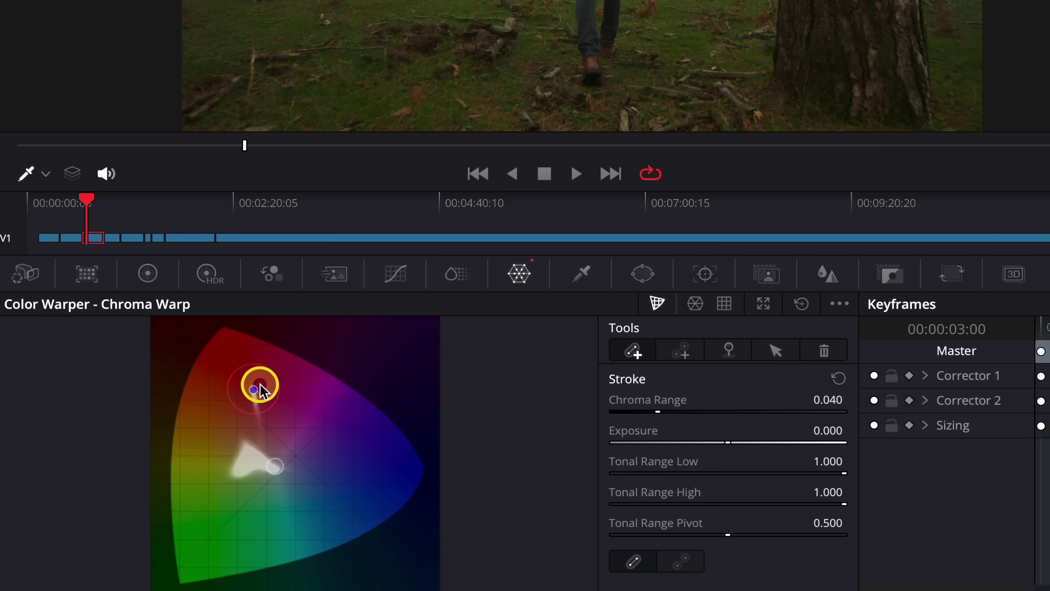
pyautogui.moveTo(260, 383)
pyautogui.mouseDown()
pyautogui.moveTo(221, 377)
pyautogui.moveTo(260, 395)
pyautogui.mouseUp()
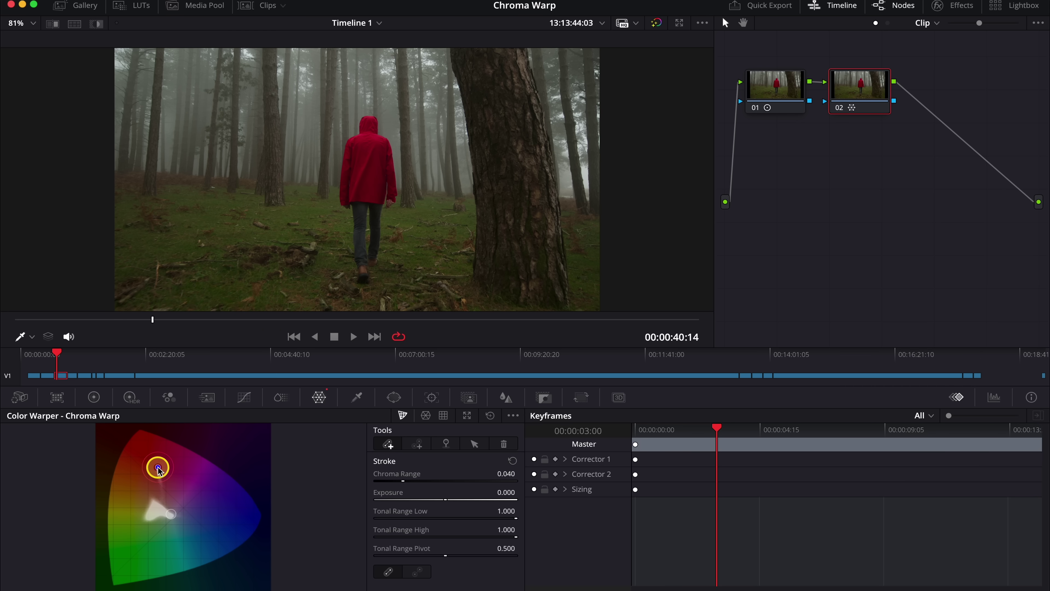
# - Drag the jacket's red warp point toward magenta and widen the Chroma Range to 0.056
pyautogui.moveTo(158, 467); pyautogui.dragTo(189, 467)
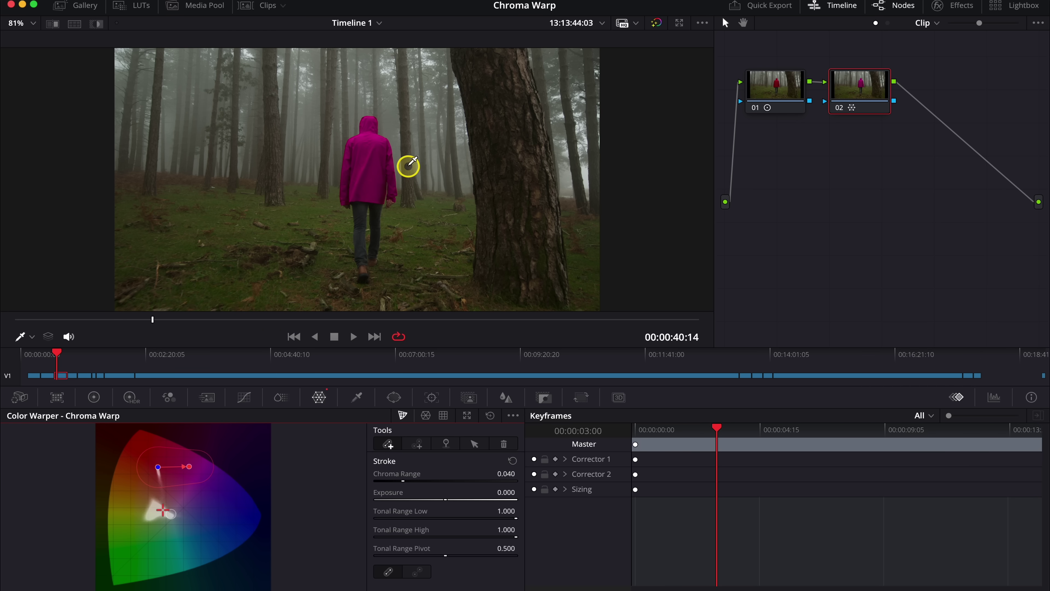
pyautogui.scroll(3, 418, 192)
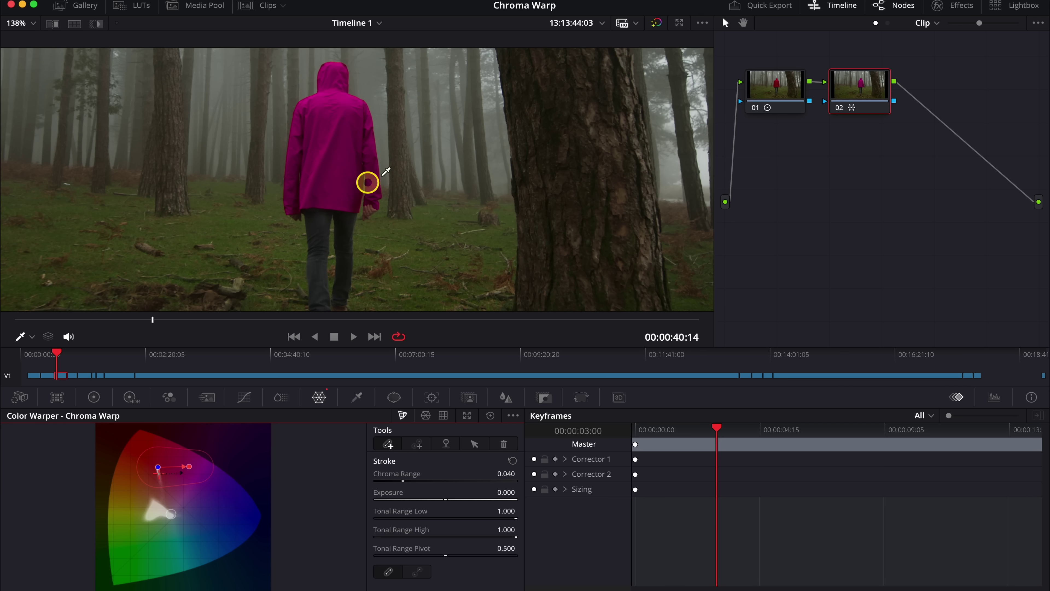
pyautogui.scroll(-3, 360, 155)
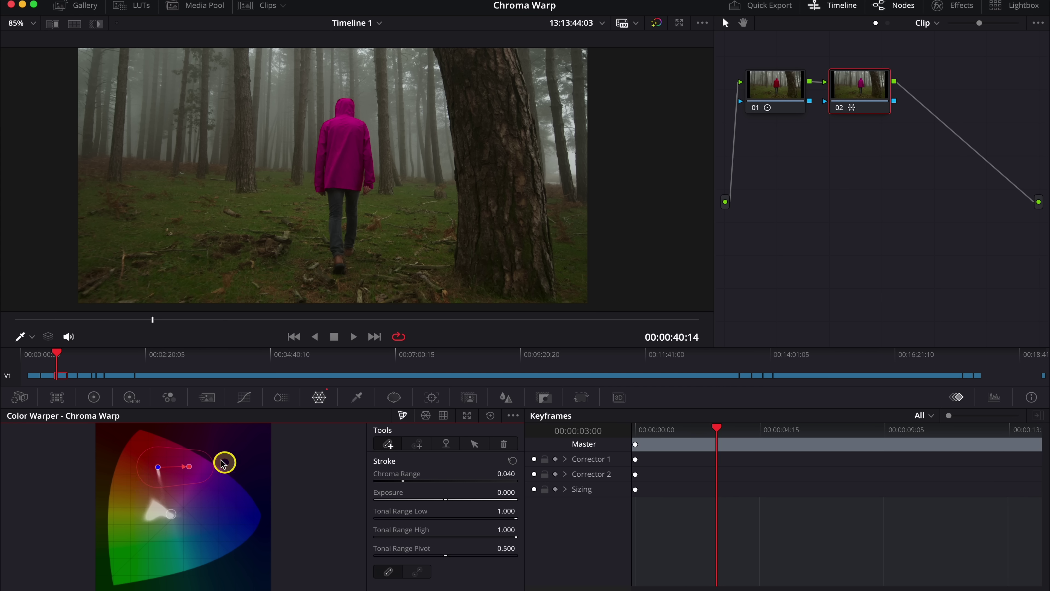
pyautogui.click(408, 480)
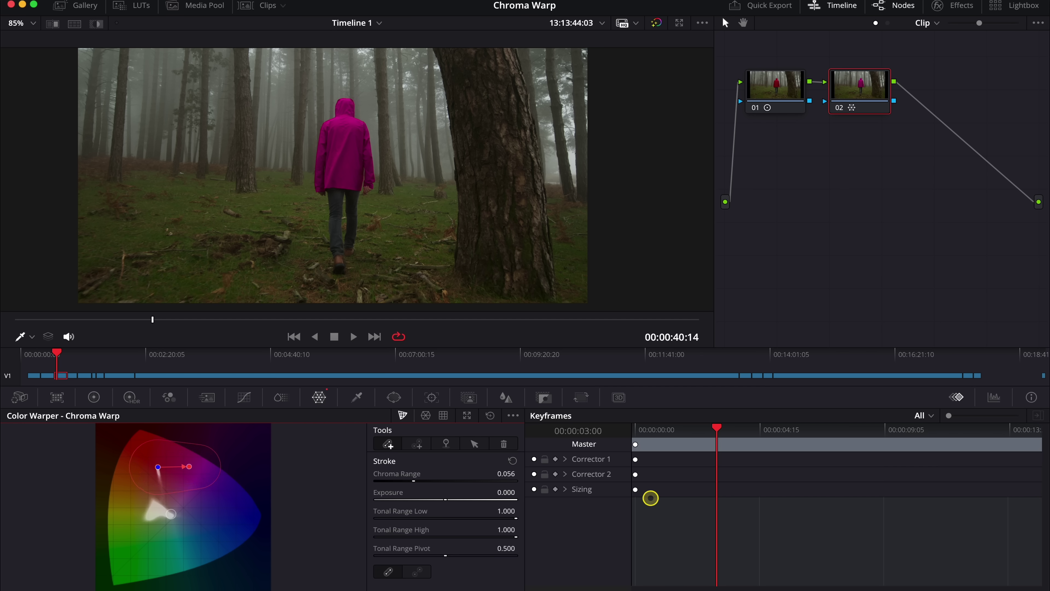
pyautogui.click(406, 481)
pyautogui.moveTo(189, 467)
pyautogui.mouseDown()
pyautogui.moveTo(150, 447)
pyautogui.moveTo(165, 434)
pyautogui.moveTo(137, 464)
pyautogui.moveTo(174, 465)
pyautogui.moveTo(196, 483)
pyautogui.moveTo(187, 467)
pyautogui.moveTo(187, 483)
pyautogui.mouseUp()
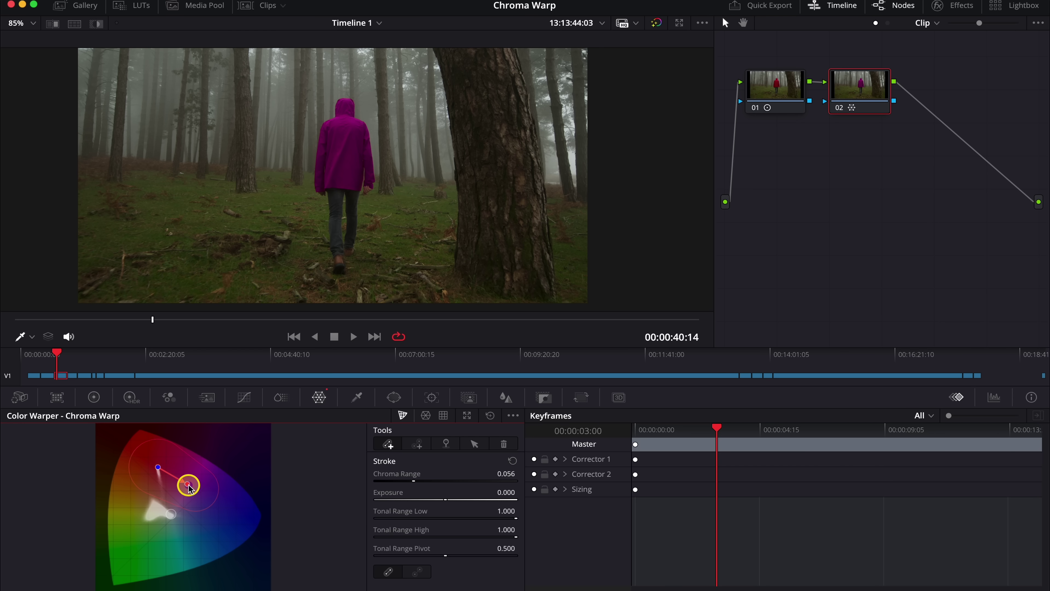
# - Move the jacket's target colour into green and pin the forest ground colour in place
pyautogui.moveTo(188, 485); pyautogui.dragTo(143, 552)
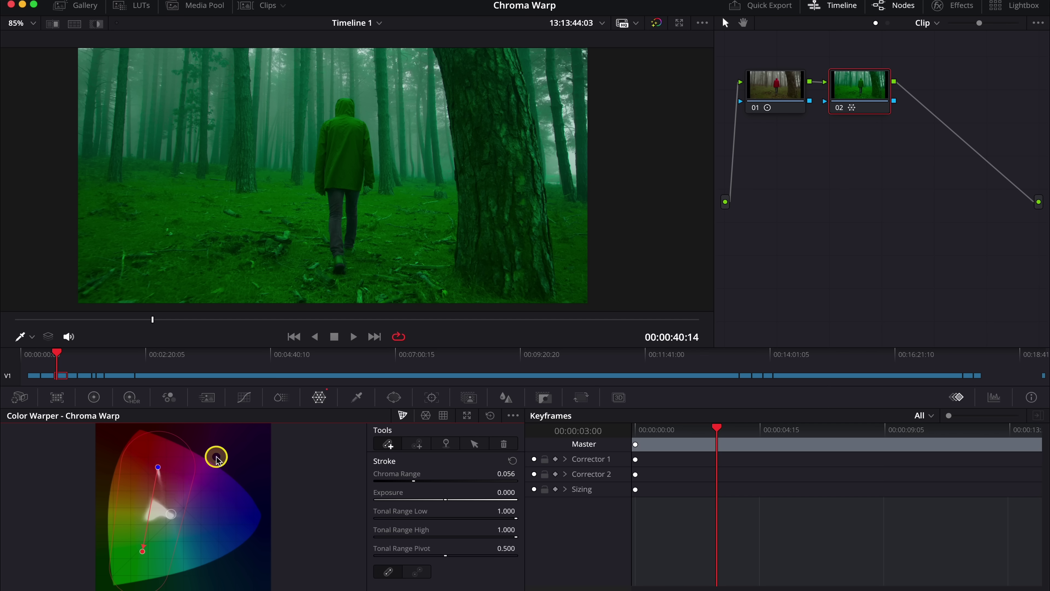
pyautogui.click(448, 444)
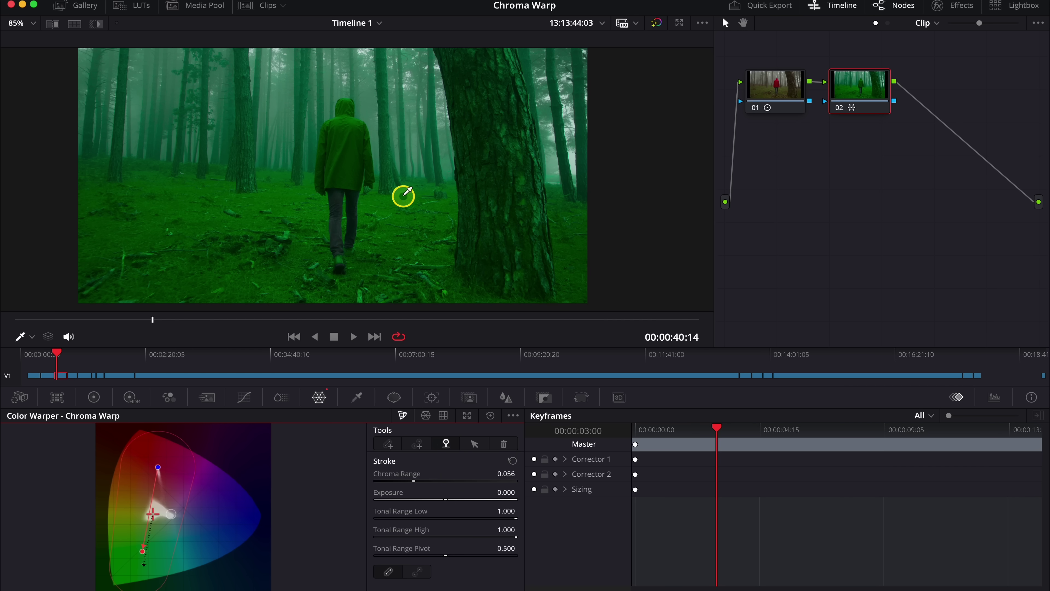
pyautogui.click(395, 194)
pyautogui.moveTo(399, 225); pyautogui.dragTo(345, 171)
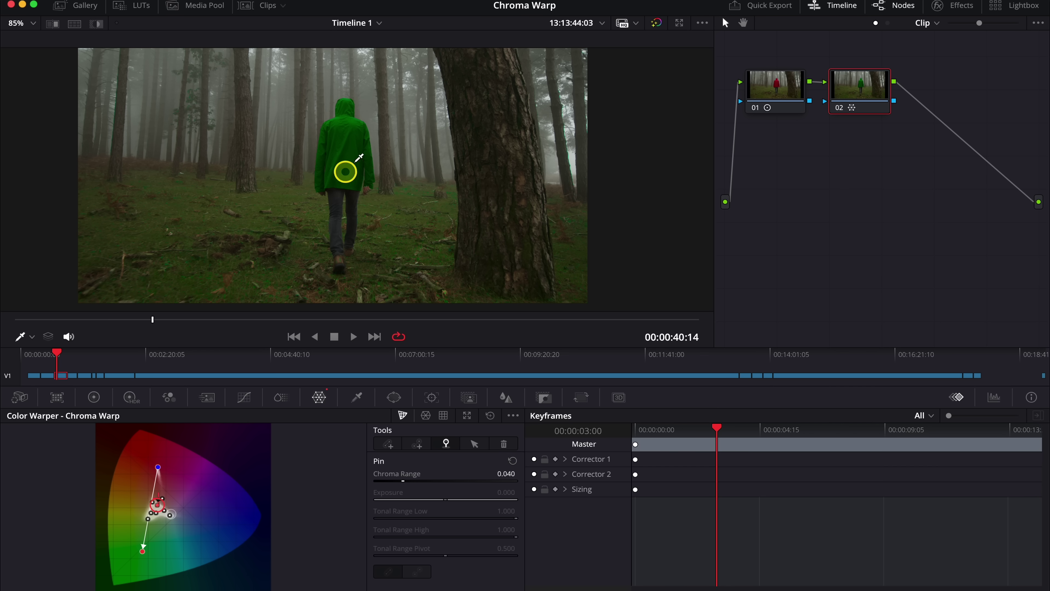
# - Nudge the warp point near the neutral centre to refine the surrounding forest colours
pyautogui.click(143, 503)
pyautogui.moveTo(143, 530); pyautogui.dragTo(156, 535)
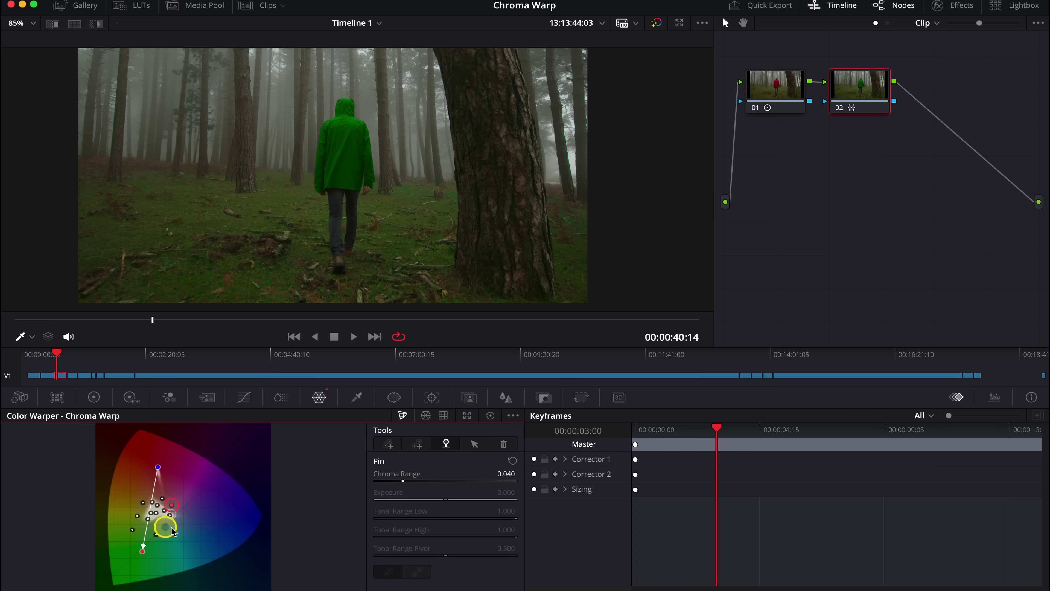
pyautogui.moveTo(160, 507); pyautogui.dragTo(175, 517)
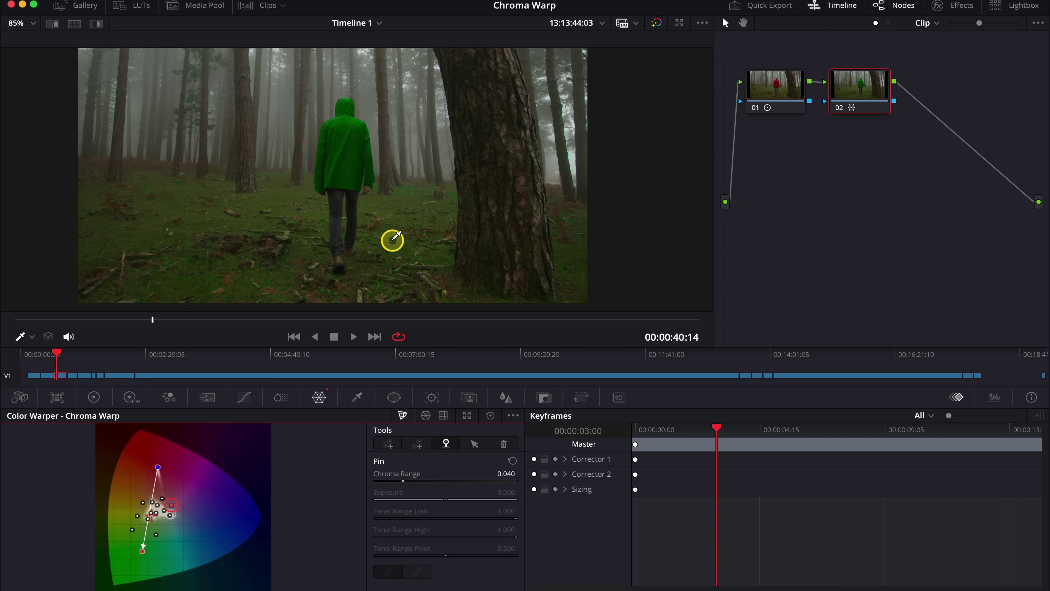
# - Reset the warp, place a new point on the red jacket, and drag it into green
pyautogui.click(490, 415)
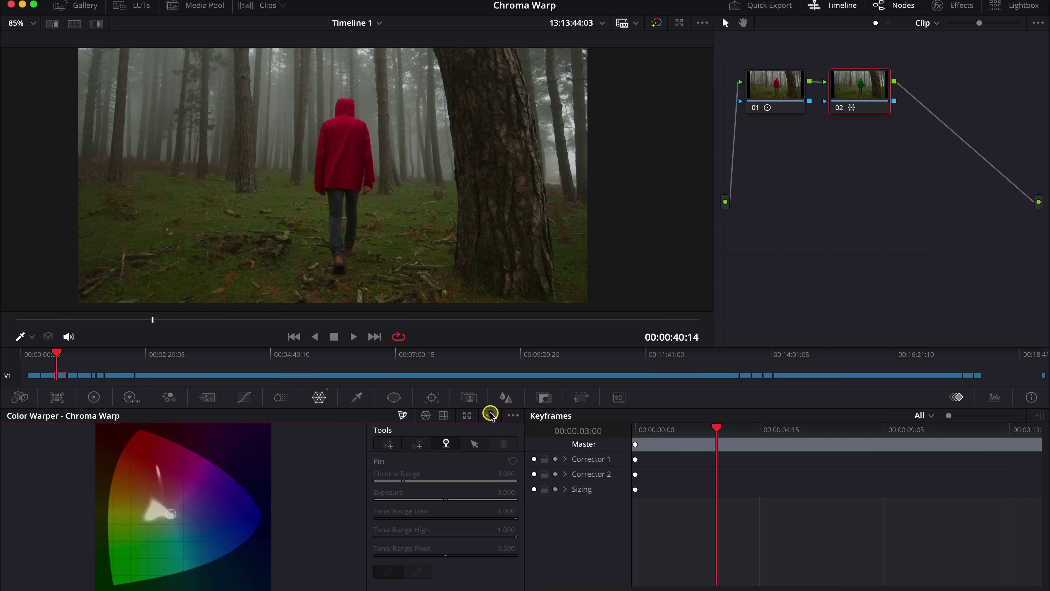
pyautogui.click(418, 443)
pyautogui.click(348, 139)
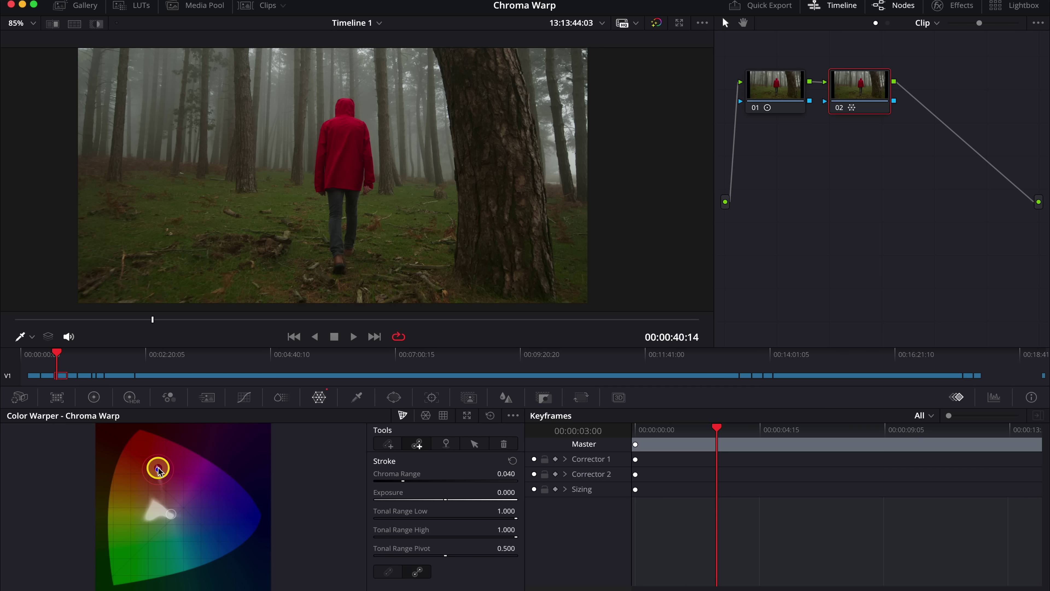
pyautogui.moveTo(159, 471); pyautogui.dragTo(141, 569)
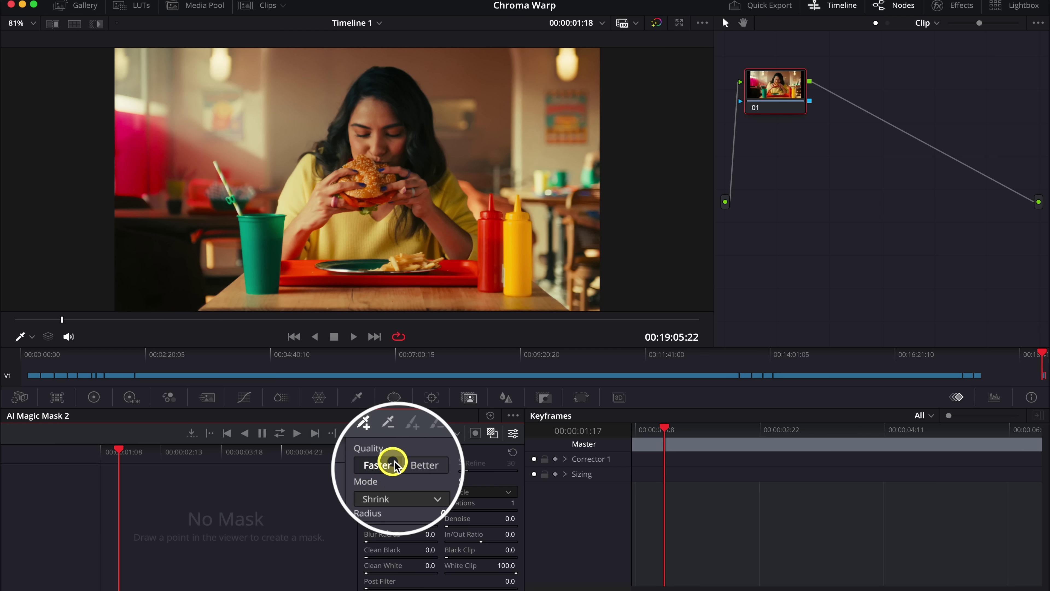
# - Set the AI Magic Mask 2 quality to Better for the burger clip
pyautogui.click(426, 464)
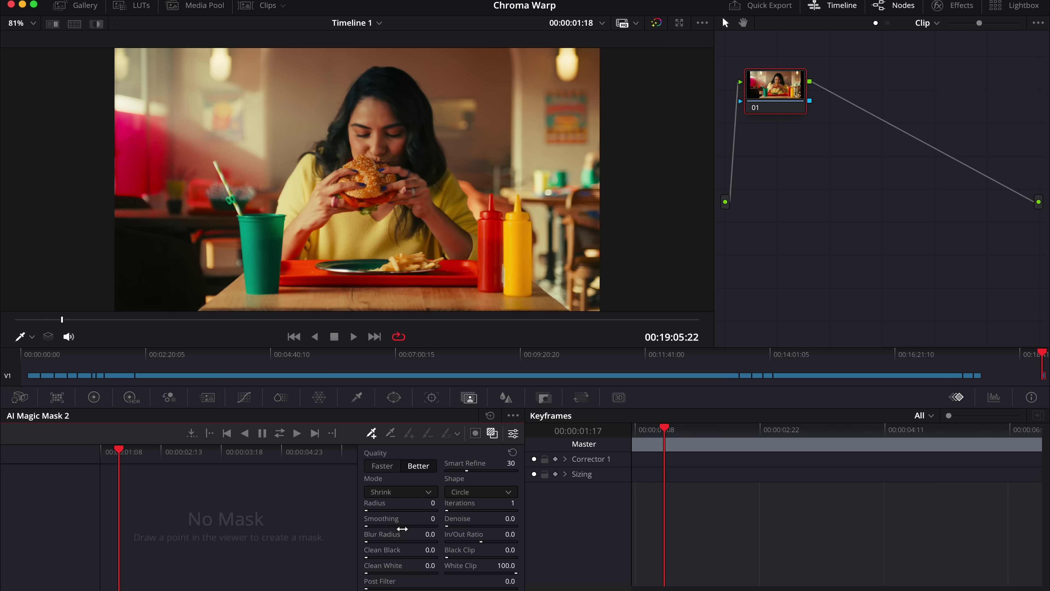
# - Add Magic Mask points on the woman's forehead, face and torso
pyautogui.click(387, 112)
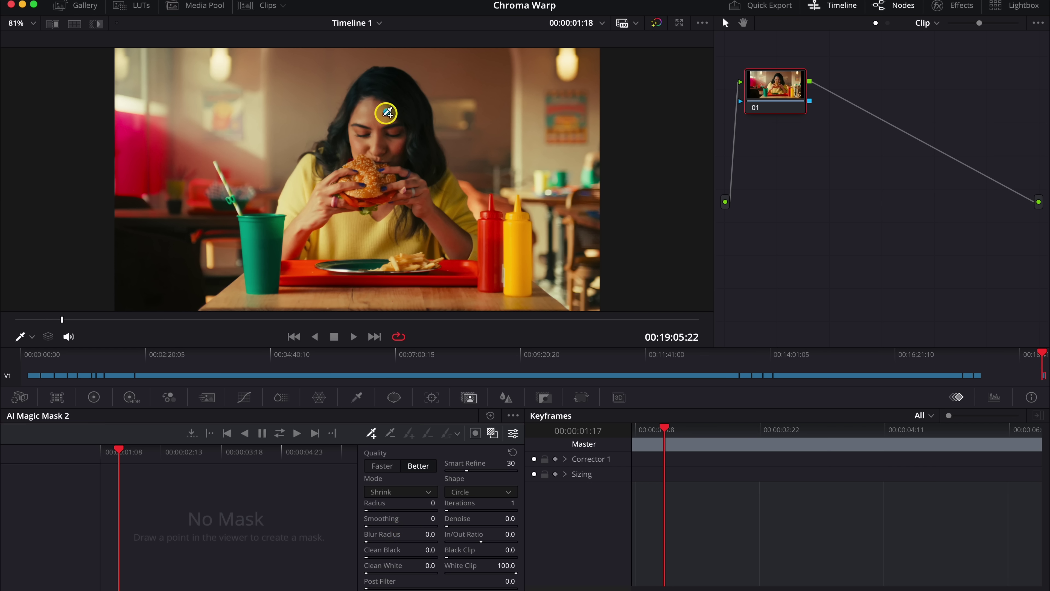
pyautogui.click(354, 147)
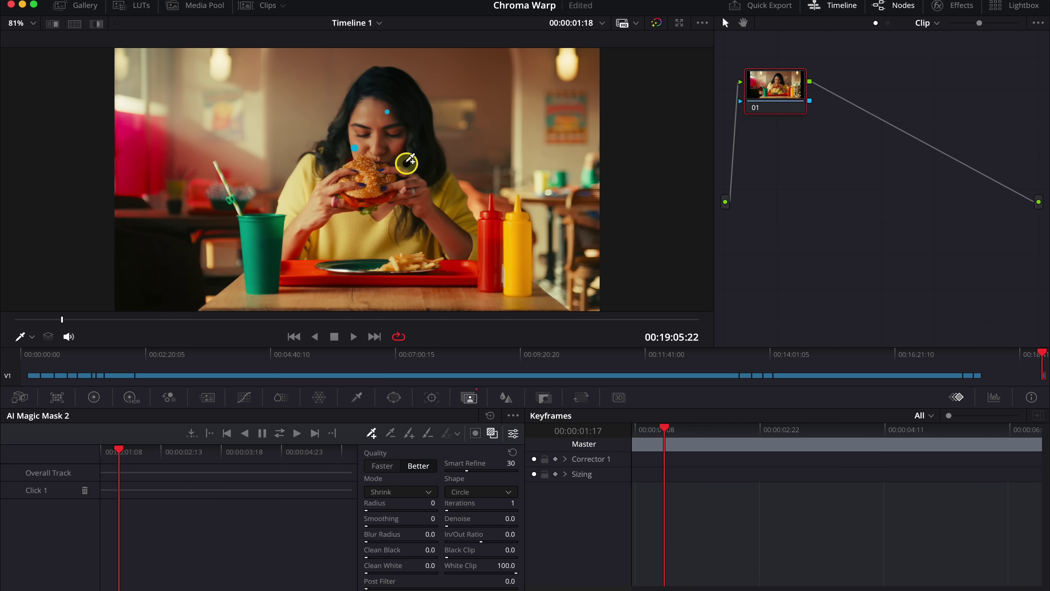
pyautogui.click(407, 163)
pyautogui.click(377, 232)
pyautogui.click(349, 232)
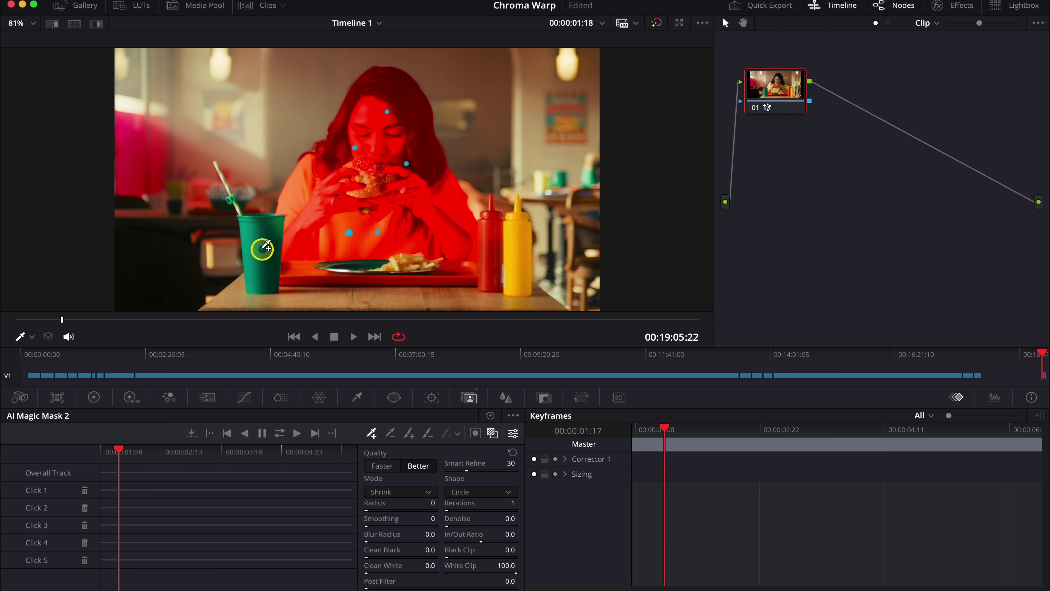
# - Extend the mask to include the green cup, table, plate and ketchup bottles
pyautogui.click(326, 296)
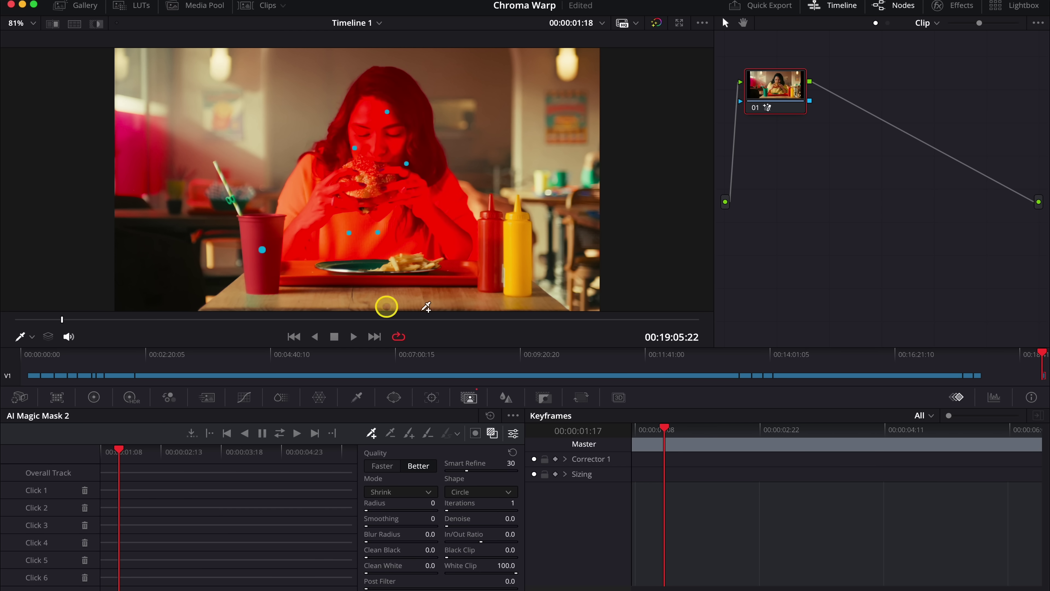
pyautogui.click(384, 268)
pyautogui.click(368, 264)
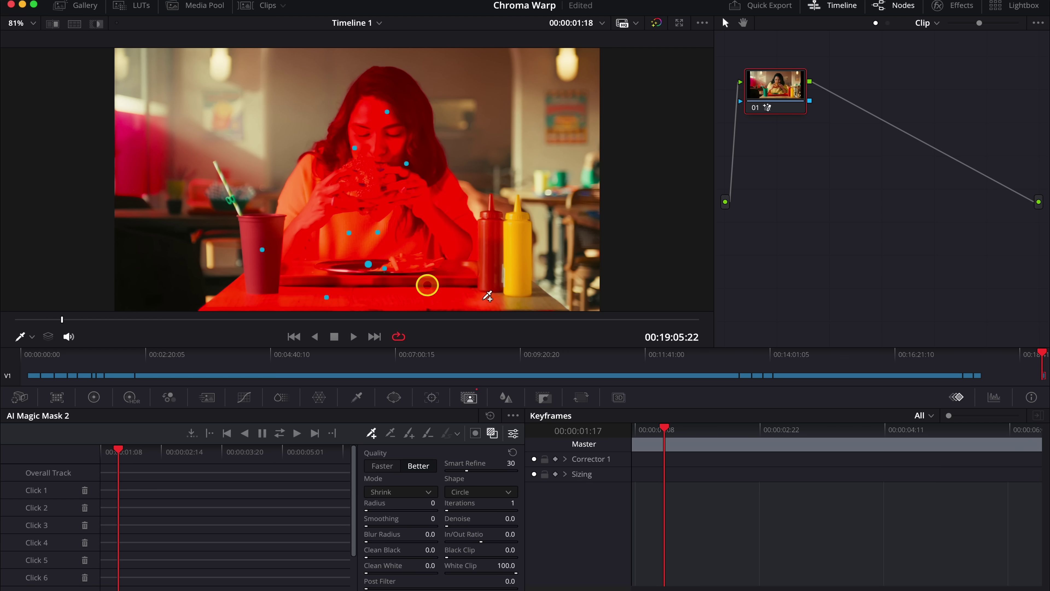
pyautogui.click(528, 306)
pyautogui.click(523, 244)
pyautogui.click(251, 237)
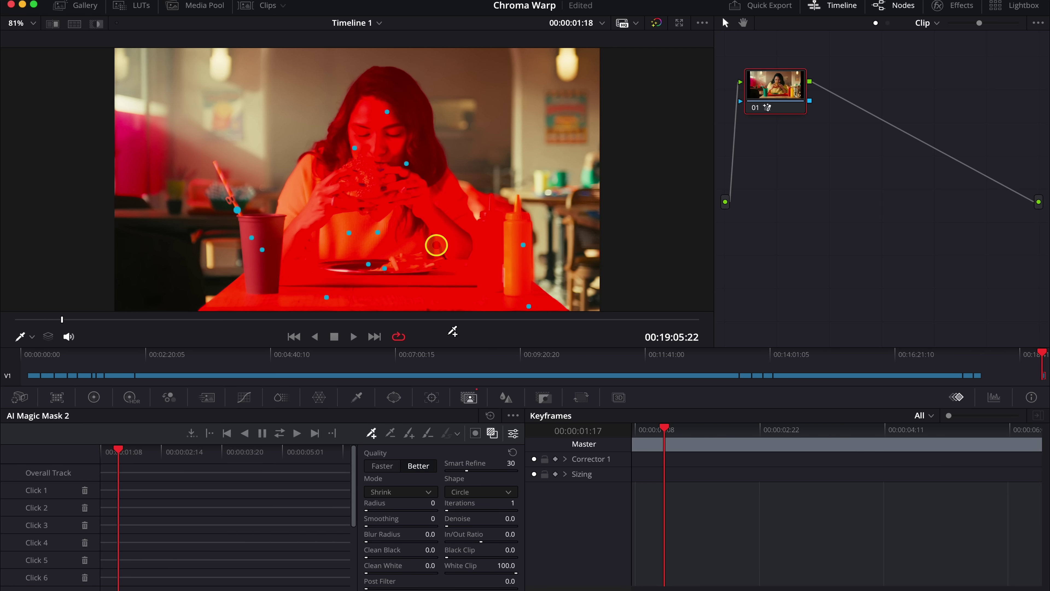
# - Toggle the red Mask Overlay off and on to compare the masked clip
pyautogui.click(493, 434)
pyautogui.click(492, 434)
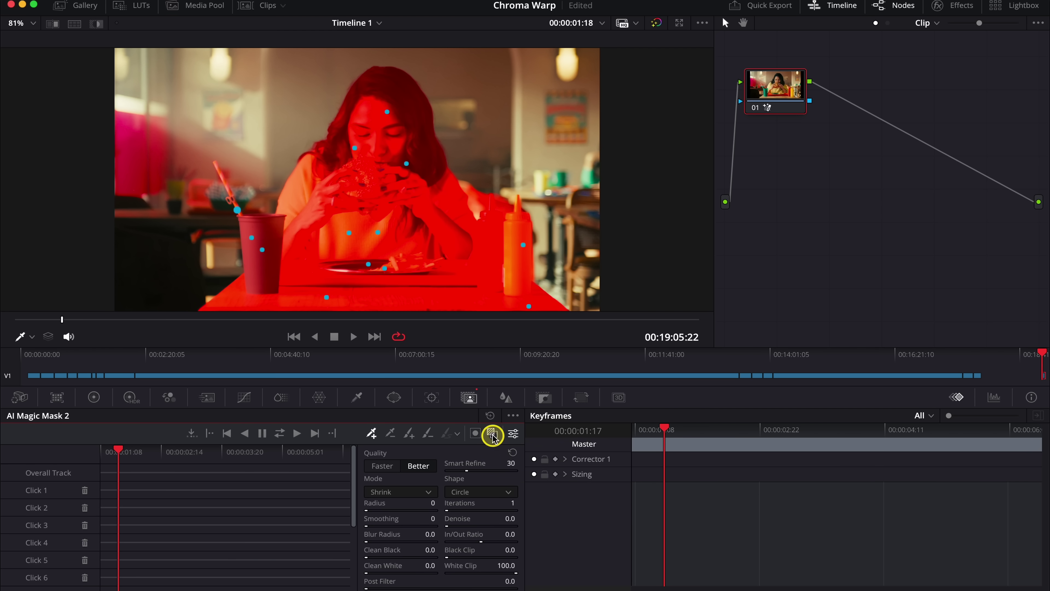
pyautogui.click(492, 434)
pyautogui.click(493, 434)
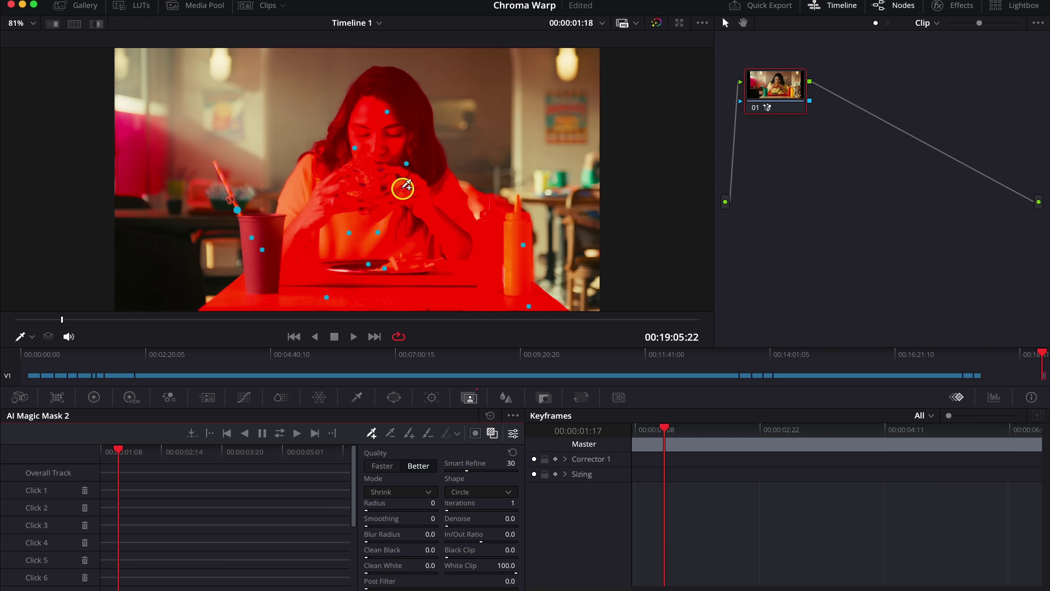
# - Add an Alpha Output to the node graph and route the node's mask into it
pyautogui.rightClick(932, 207)
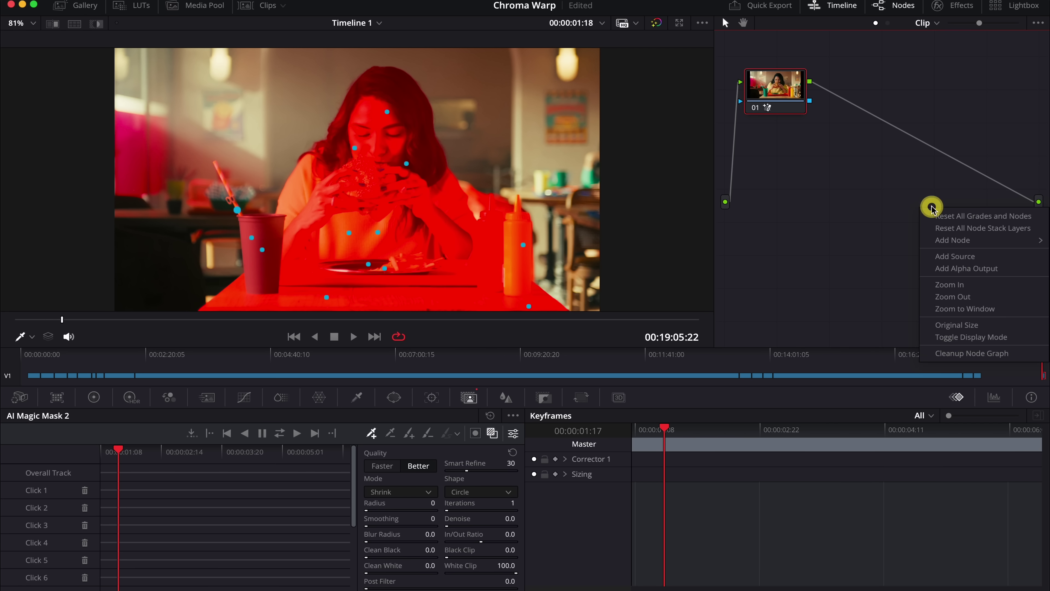
pyautogui.click(974, 269)
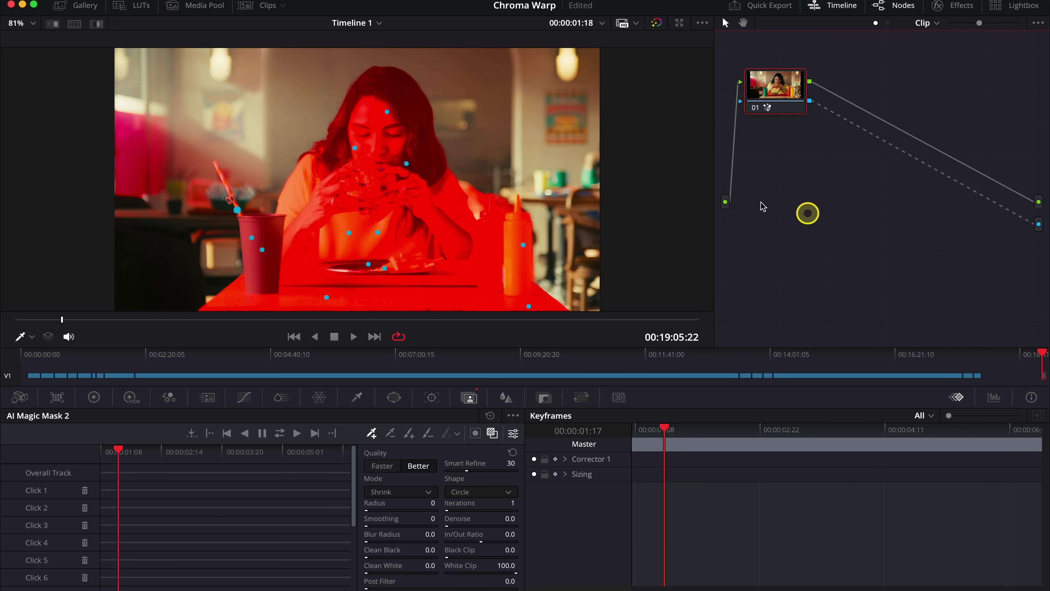
pyautogui.click(98, 24)
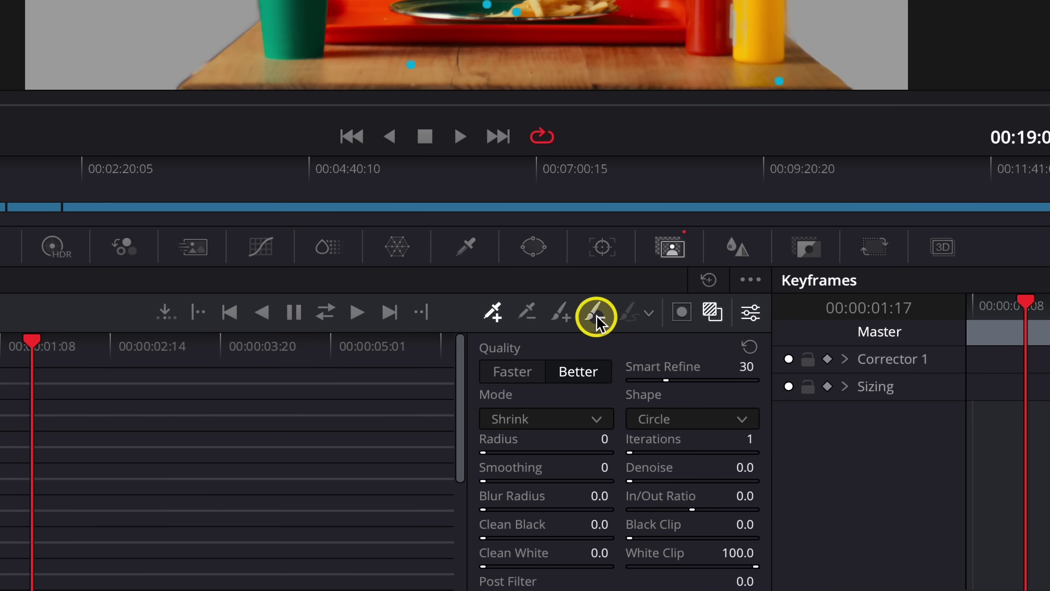
# - With the Magic Mask subtract brush, paint out the background patch near the hand
pyautogui.click(431, 437)
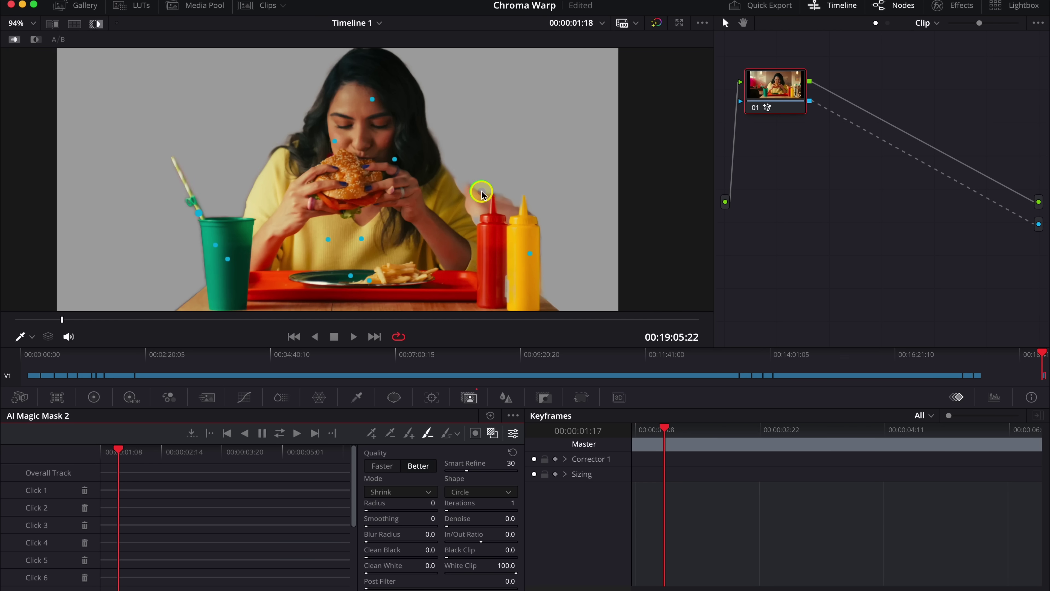
pyautogui.scroll(5, 482, 194)
pyautogui.moveTo(482, 193)
pyautogui.mouseDown()
pyautogui.moveTo(457, 167)
pyautogui.moveTo(457, 189)
pyautogui.moveTo(464, 164)
pyautogui.moveTo(470, 180)
pyautogui.moveTo(555, 172)
pyautogui.moveTo(554, 204)
pyautogui.moveTo(543, 191)
pyautogui.moveTo(487, 236)
pyautogui.moveTo(532, 214)
pyautogui.mouseUp()
pyautogui.scroll(-3, 532, 215)
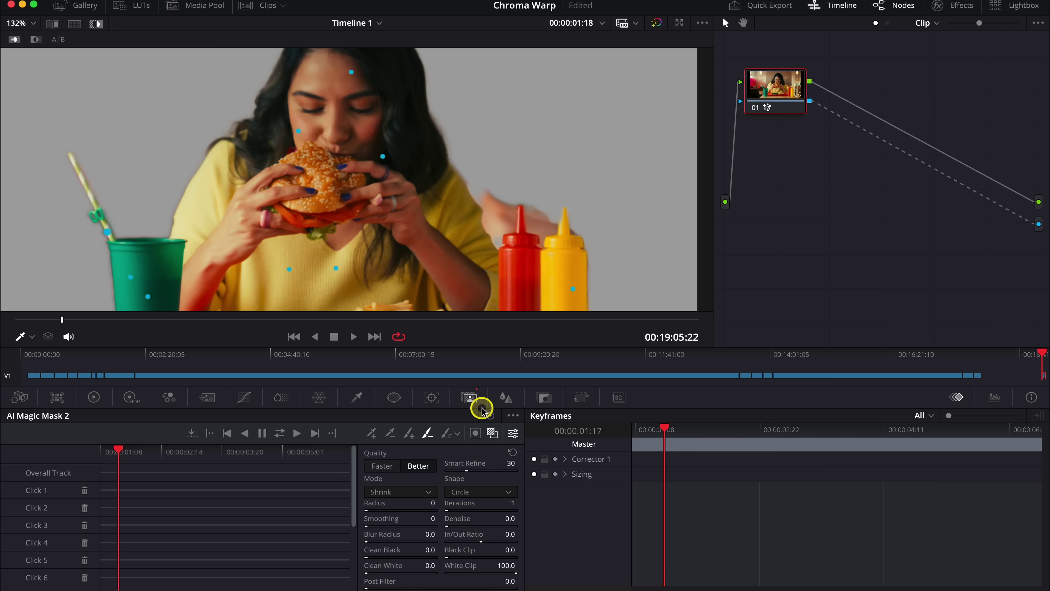
# - Shrink the subtract brush to a very small size and erase the gap left of the ketchup bottle along the arm
pyautogui.click(458, 434)
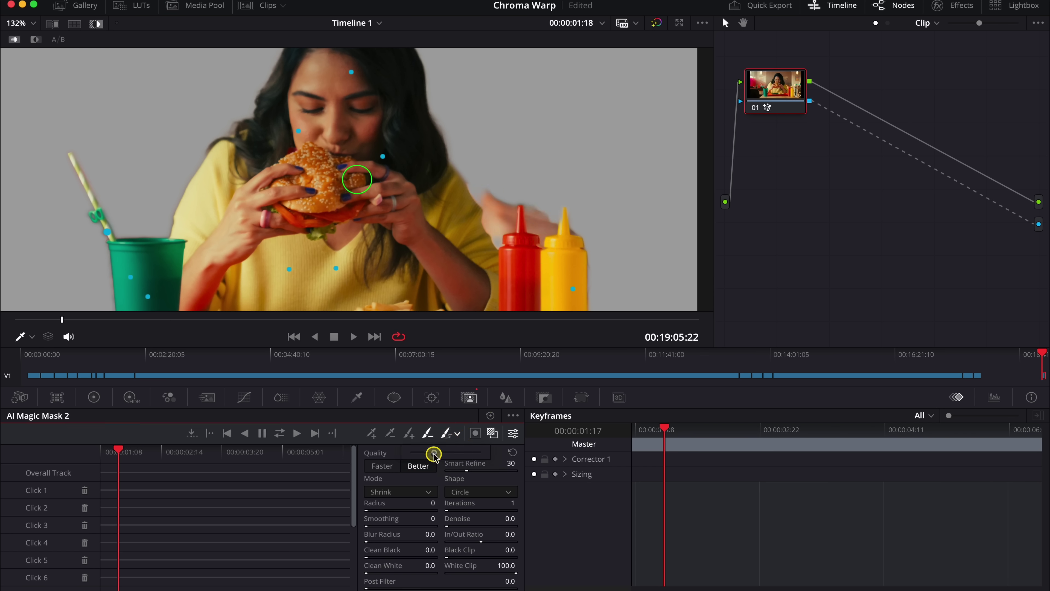
pyautogui.moveTo(434, 454)
pyautogui.mouseDown()
pyautogui.moveTo(419, 455)
pyautogui.moveTo(453, 457)
pyautogui.moveTo(419, 454)
pyautogui.mouseUp()
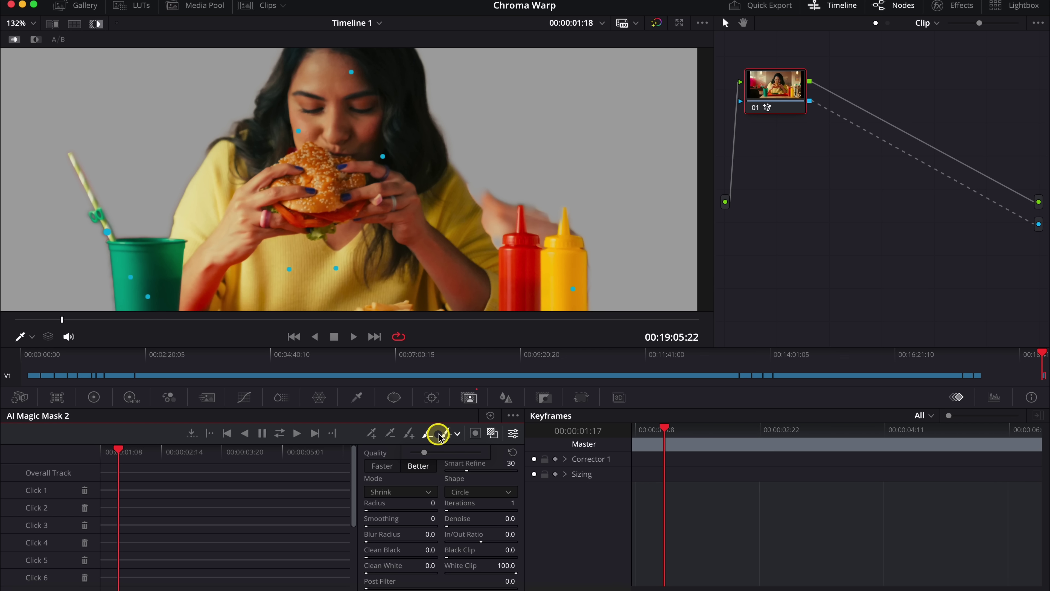
pyautogui.click(430, 434)
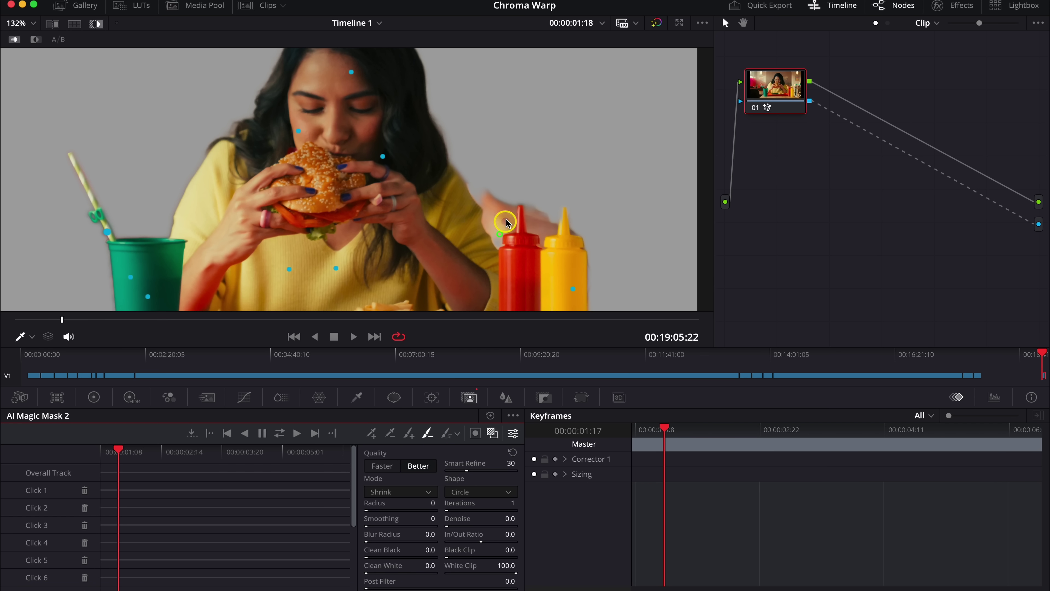
pyautogui.scroll(5, 504, 217)
pyautogui.moveTo(527, 224)
pyautogui.mouseDown()
pyautogui.moveTo(519, 194)
pyautogui.moveTo(530, 206)
pyautogui.moveTo(535, 176)
pyautogui.moveTo(542, 214)
pyautogui.moveTo(552, 158)
pyautogui.mouseUp()
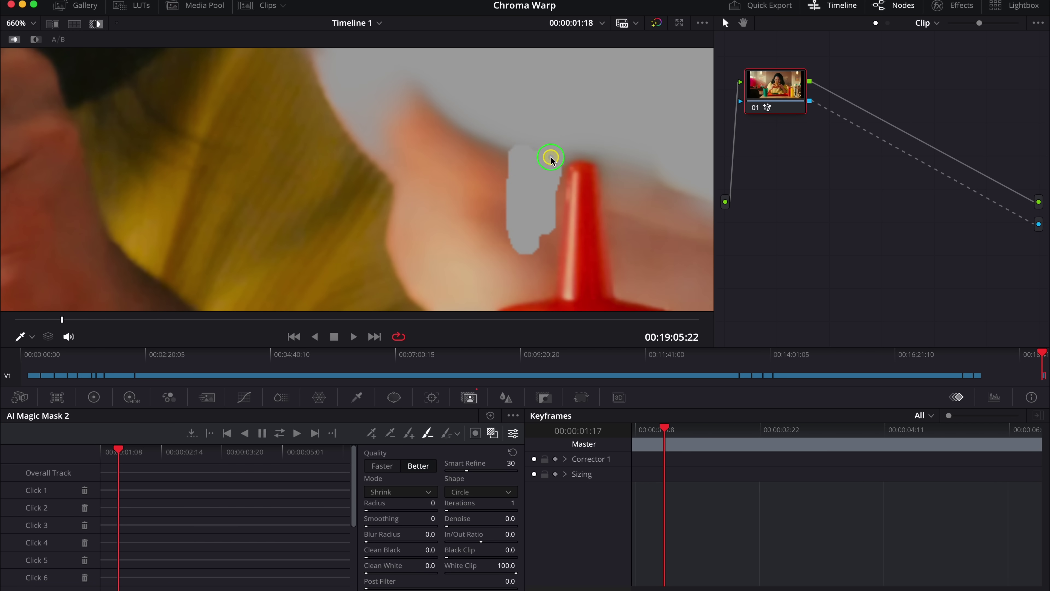
pyautogui.moveTo(548, 200)
pyautogui.mouseDown()
pyautogui.moveTo(526, 285)
pyautogui.moveTo(493, 290)
pyautogui.moveTo(504, 290)
pyautogui.moveTo(481, 191)
pyautogui.moveTo(455, 125)
pyautogui.moveTo(426, 115)
pyautogui.moveTo(501, 164)
pyautogui.moveTo(497, 219)
pyautogui.moveTo(475, 143)
pyautogui.moveTo(513, 240)
pyautogui.moveTo(461, 263)
pyautogui.moveTo(430, 263)
pyautogui.moveTo(411, 231)
pyautogui.moveTo(402, 132)
pyautogui.moveTo(469, 242)
pyautogui.mouseUp()
# - Erase the remaining gap between the arm and the red bottle, then fit the frame with Shift+Z
pyautogui.scroll(-6, 497, 187)
pyautogui.scroll(5, 497, 194)
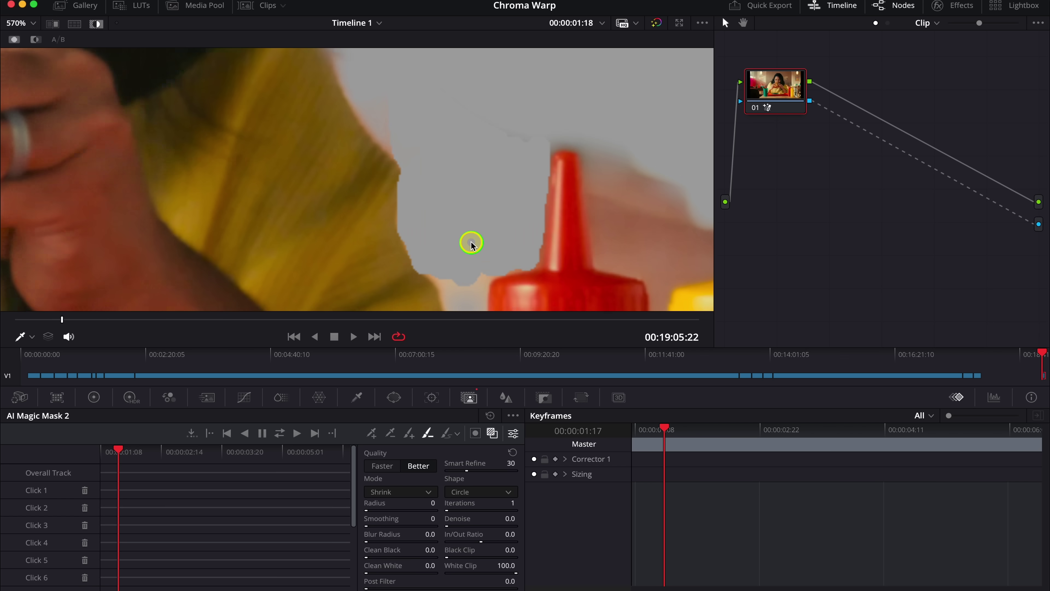
pyautogui.scroll(-3, 474, 293)
pyautogui.moveTo(475, 294)
pyautogui.mouseDown()
pyautogui.moveTo(475, 265)
pyautogui.moveTo(470, 294)
pyautogui.moveTo(460, 271)
pyautogui.moveTo(479, 290)
pyautogui.moveTo(558, 229)
pyautogui.moveTo(545, 184)
pyautogui.moveTo(554, 251)
pyautogui.moveTo(586, 206)
pyautogui.moveTo(572, 204)
pyautogui.moveTo(622, 251)
pyautogui.moveTo(585, 286)
pyautogui.moveTo(592, 249)
pyautogui.mouseUp()
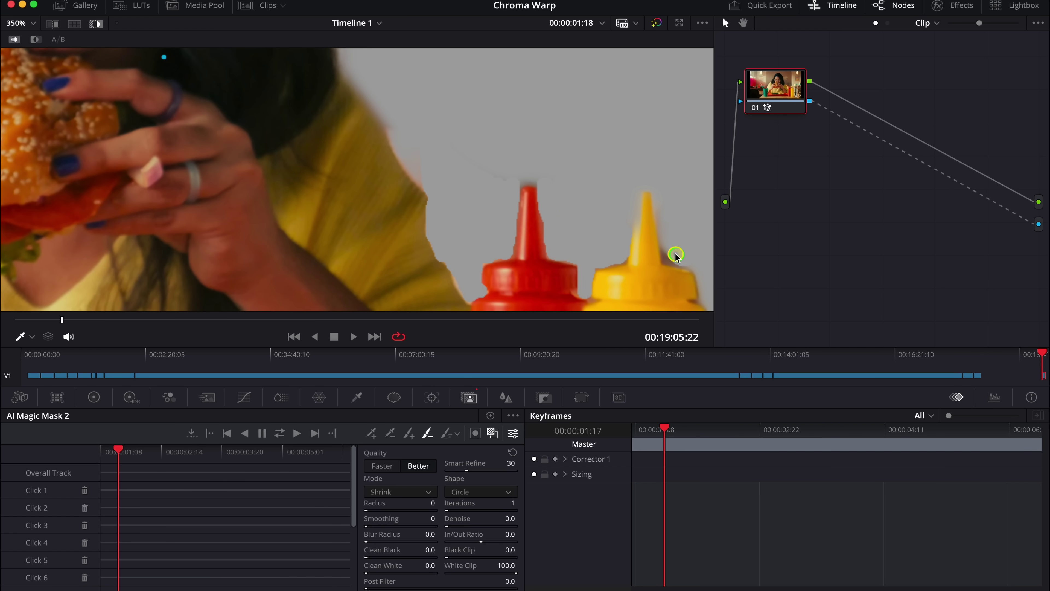
pyautogui.hotkey('shift', 'z')
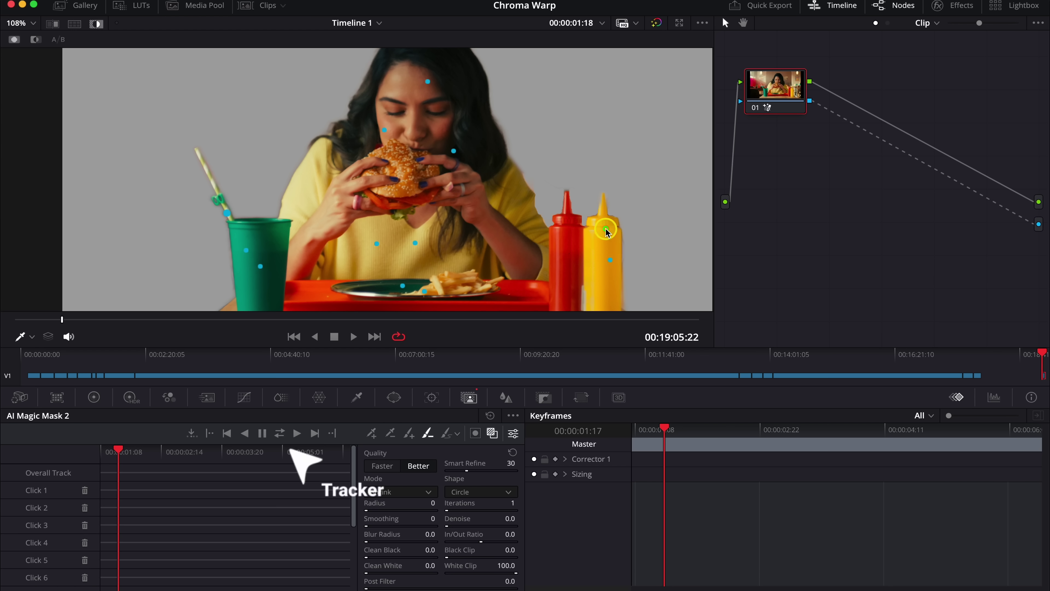